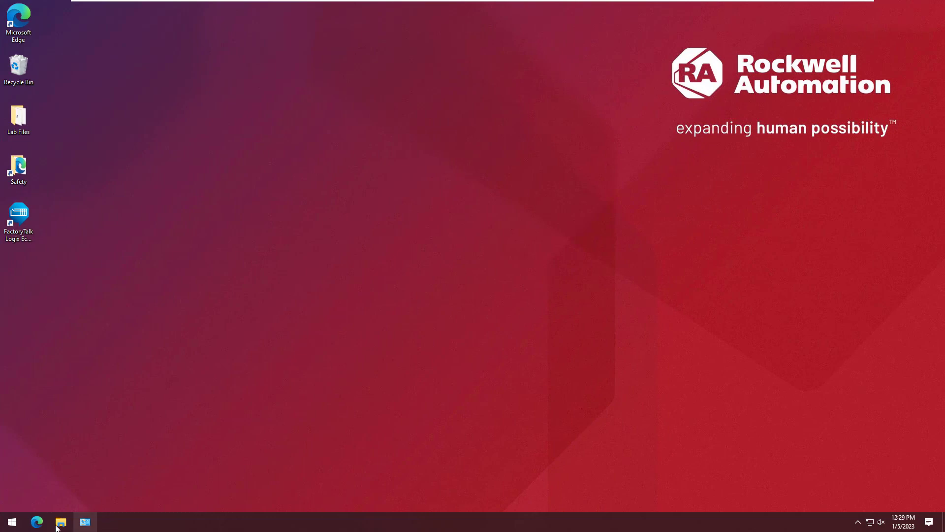
Launch Studio 5000 from the Windows Start menu search results.
{"action": "left_click", "coordinate": [13, 522]}
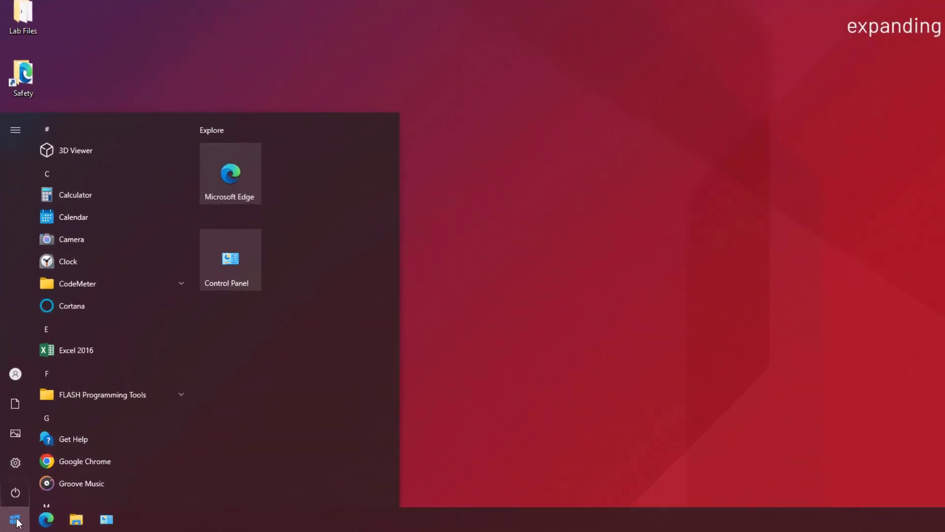
{"action": "type", "text": "studio 5"}
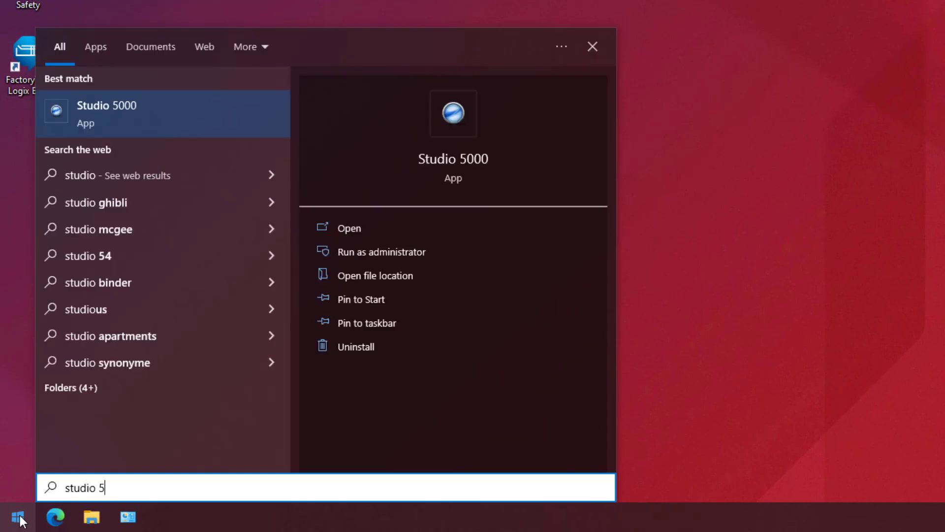
{"action": "type", "text": "000"}
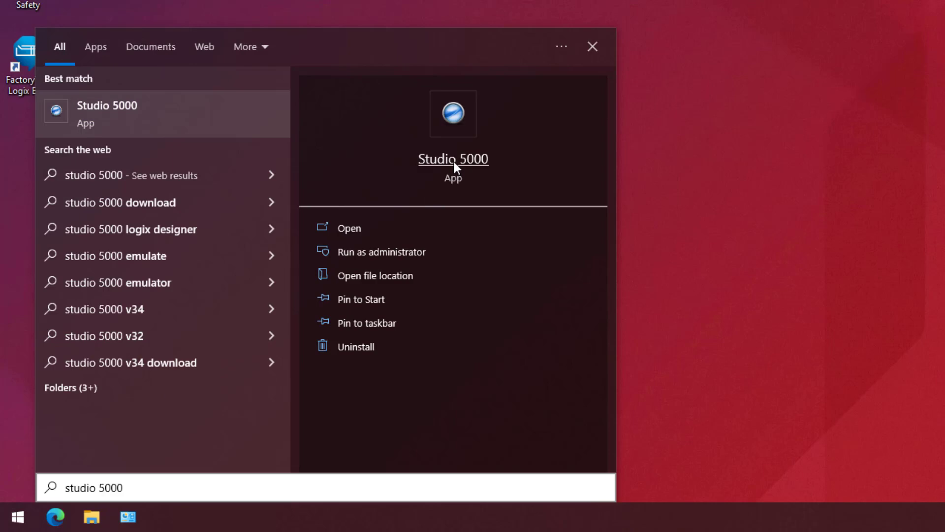
{"action": "left_click", "coordinate": [453, 160]}
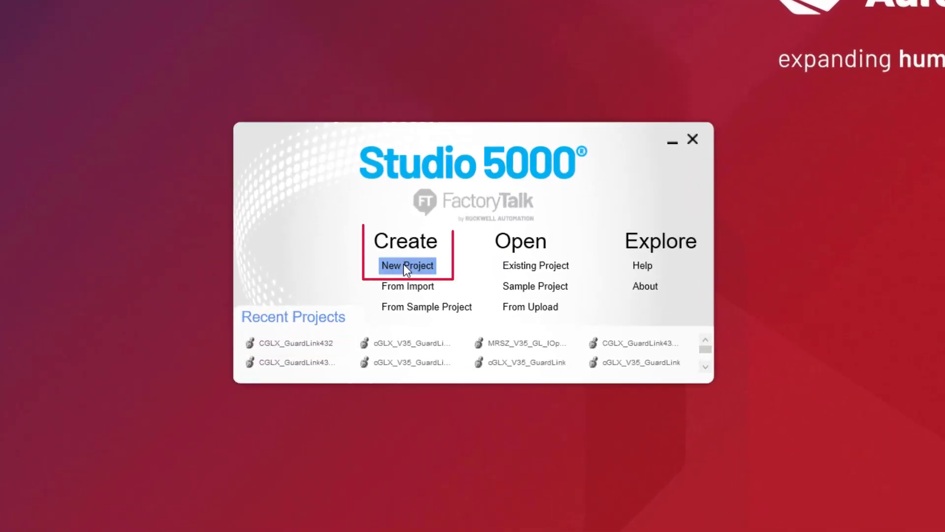
Start a new 5069-L3100ERMS2 controller project named CGLX_GuardLink432.
{"action": "left_click", "coordinate": [404, 263]}
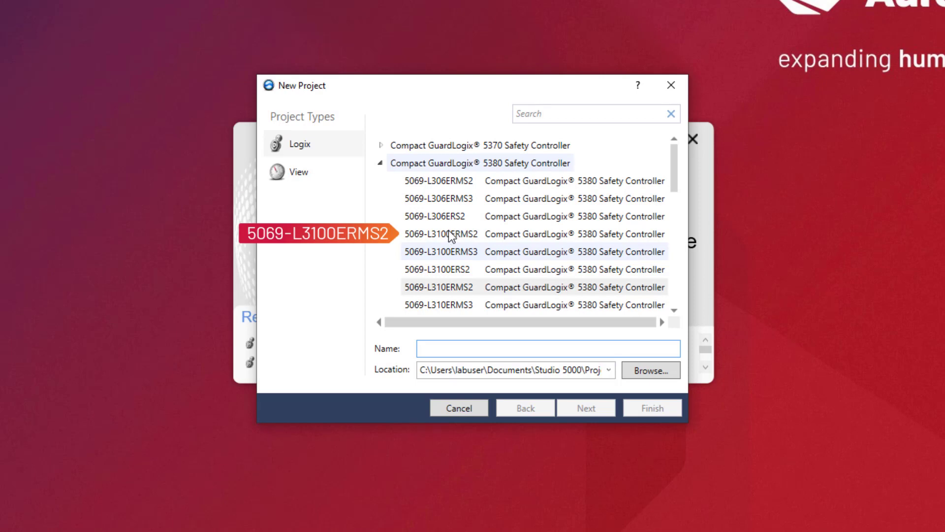
{"action": "left_click", "coordinate": [451, 235]}
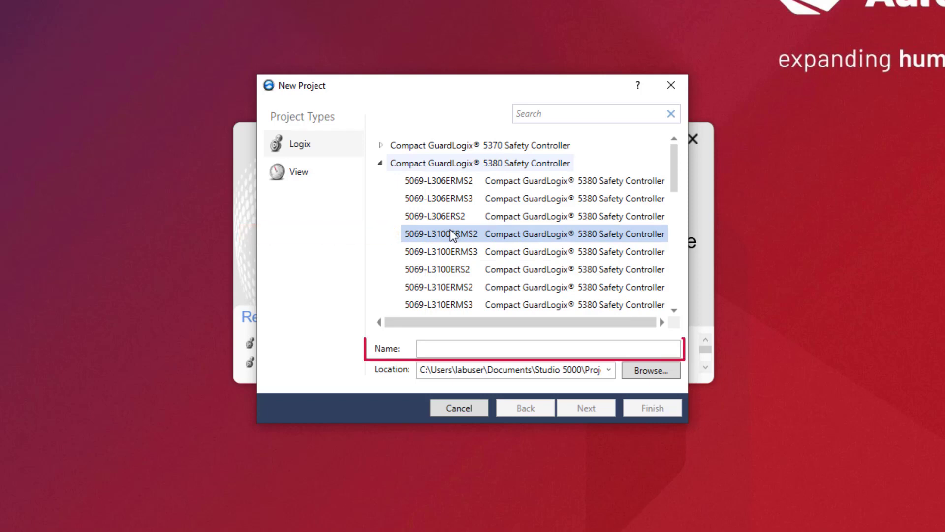
{"action": "left_click", "coordinate": [454, 348]}
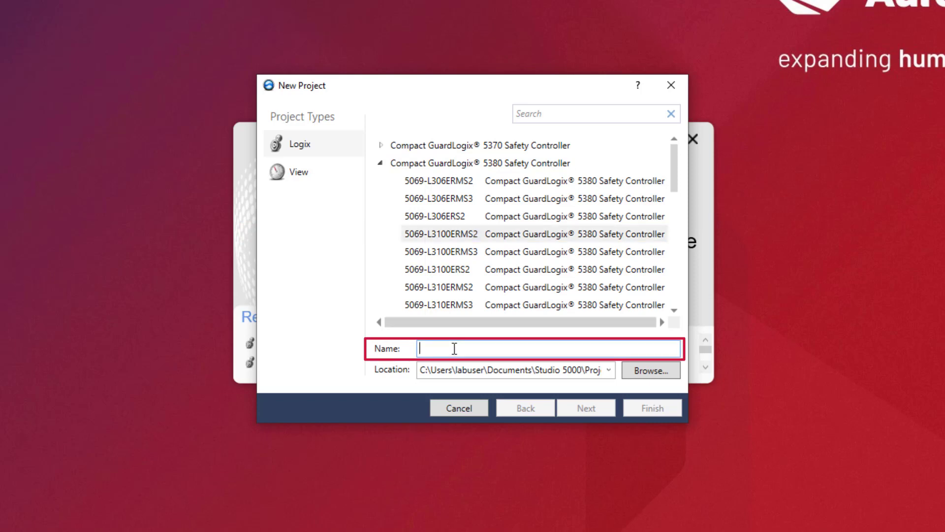
{"action": "type", "text": "CGLX_GuardLink432"}
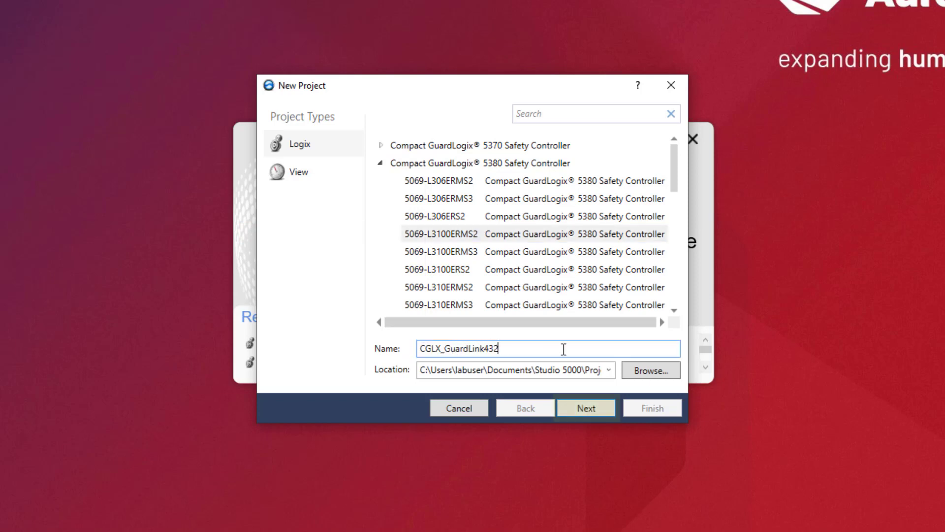
{"action": "left_click", "coordinate": [589, 409]}
Keep controller revision 35 and finish creating the project.
{"action": "left_click", "coordinate": [588, 409]}
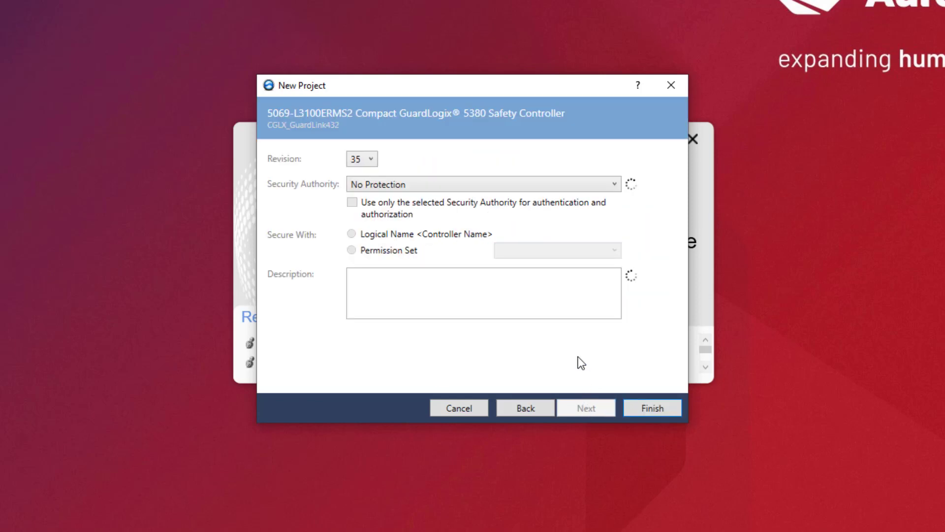
{"action": "left_click", "coordinate": [374, 160]}
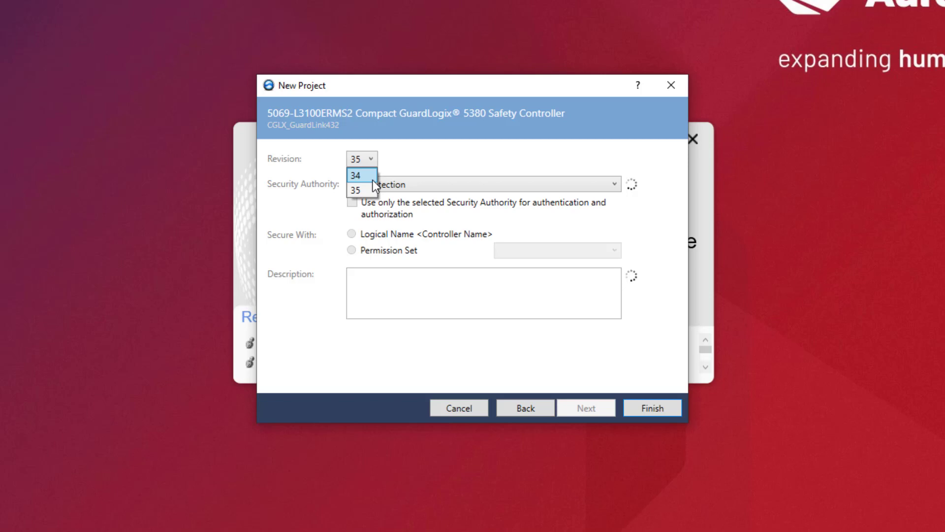
{"action": "left_click", "coordinate": [367, 193]}
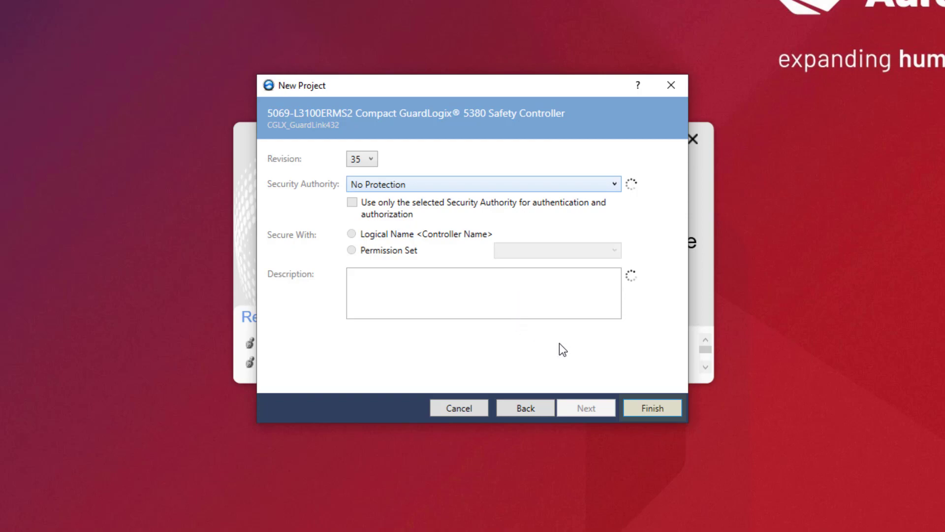
{"action": "left_click", "coordinate": [656, 407]}
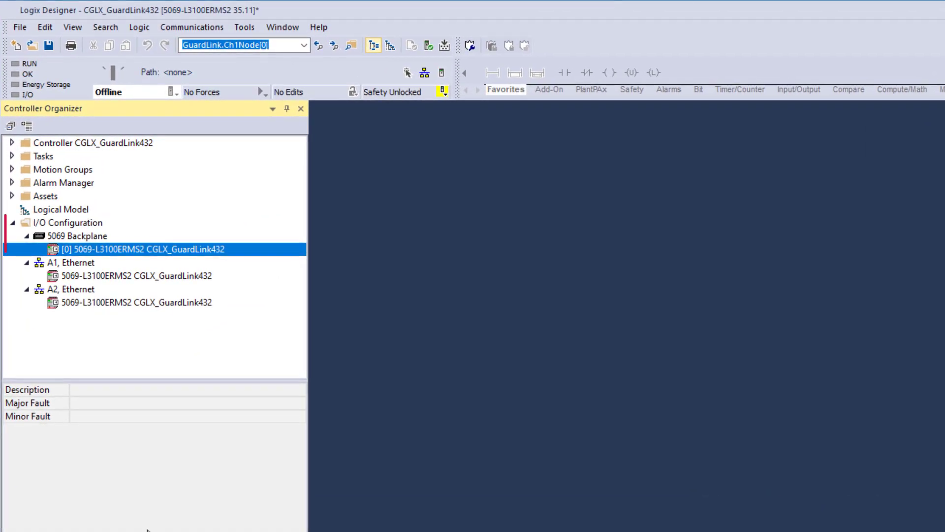
Change the controller's A1/A2 EtherNet/IP port mode to Linear/DLR in Controller Properties.
{"action": "double_click", "coordinate": [134, 251]}
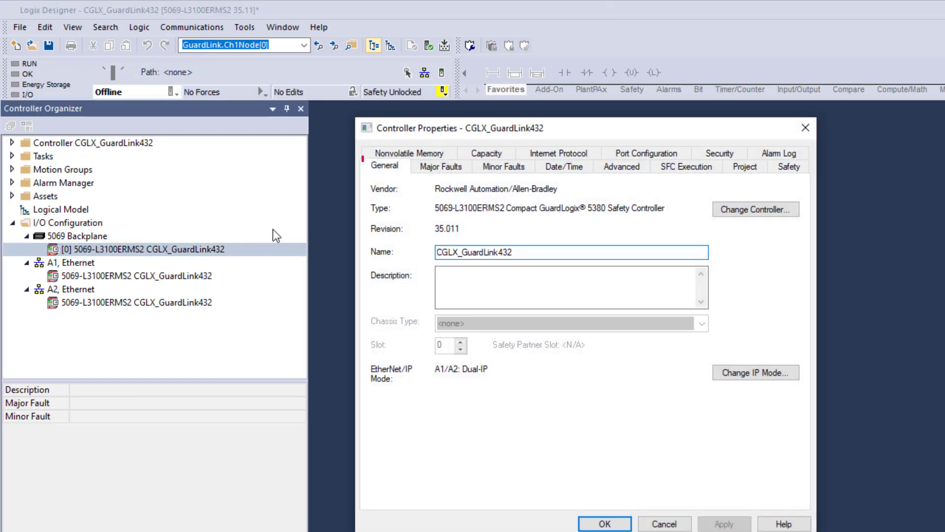
{"action": "left_click", "coordinate": [733, 376]}
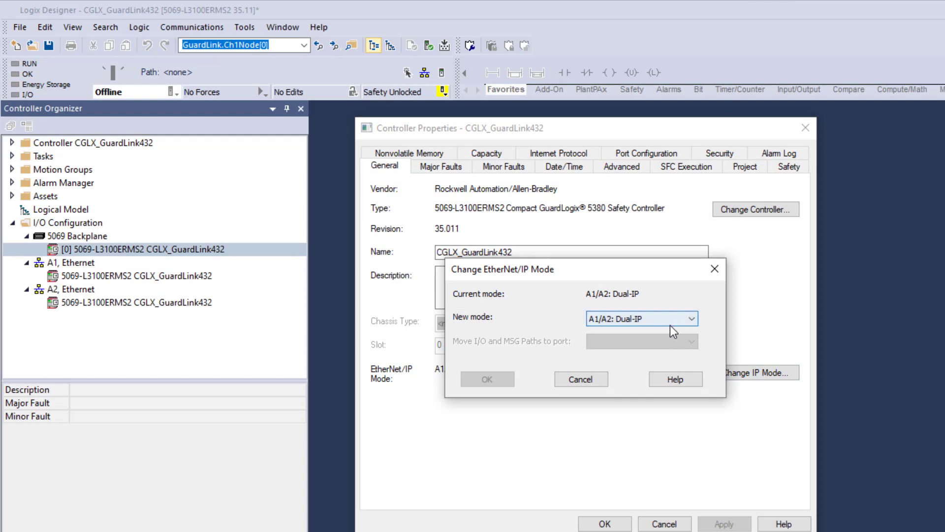
{"action": "left_click", "coordinate": [673, 324]}
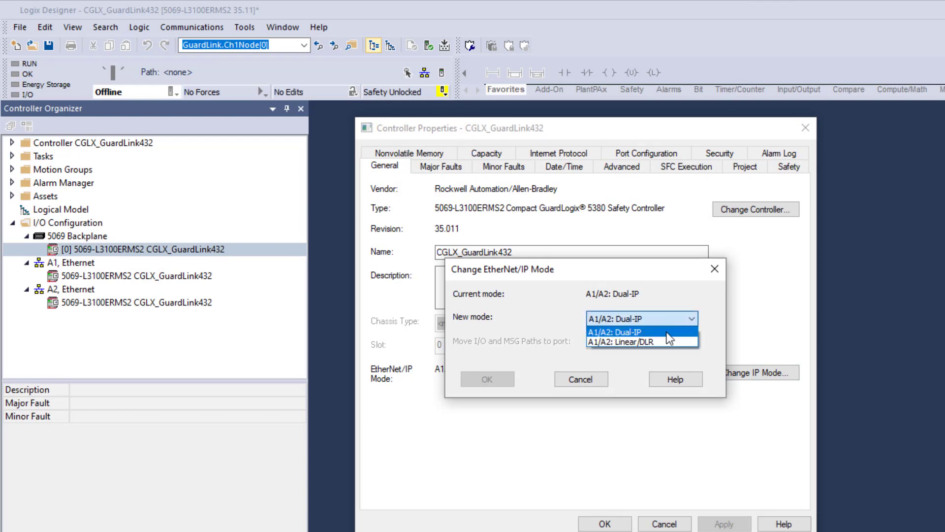
{"action": "left_click", "coordinate": [664, 343]}
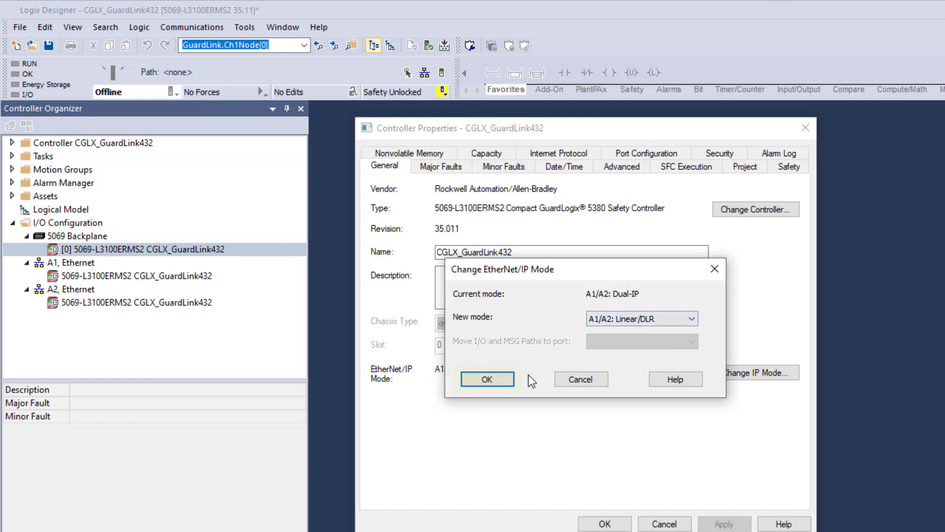
{"action": "left_click", "coordinate": [488, 379]}
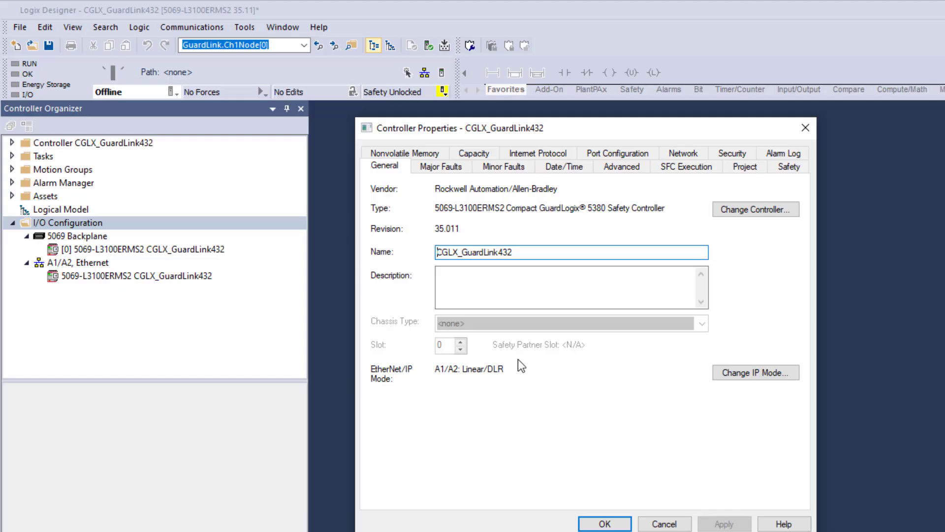
Enable time synchronization in the controller's Date/Time settings and close Controller Properties.
{"action": "left_click", "coordinate": [564, 167]}
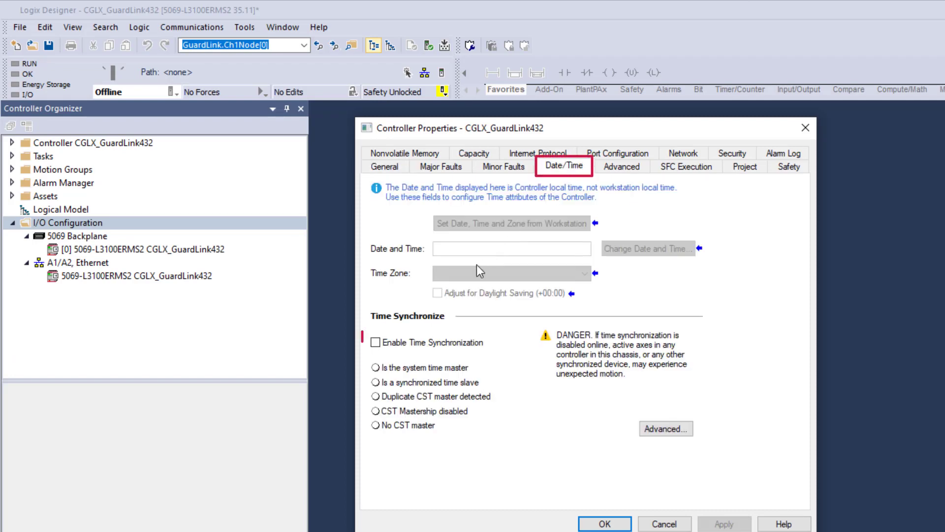
{"action": "left_click", "coordinate": [376, 343]}
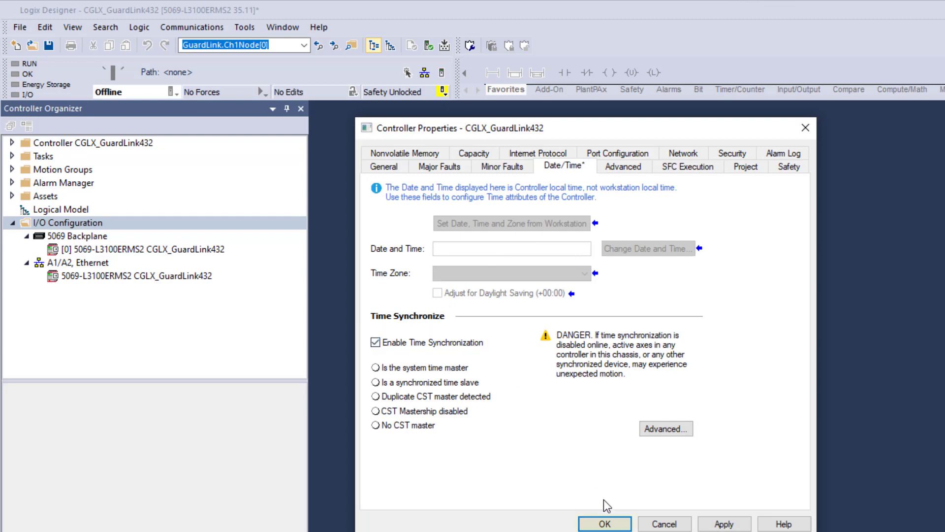
{"action": "left_click", "coordinate": [605, 523]}
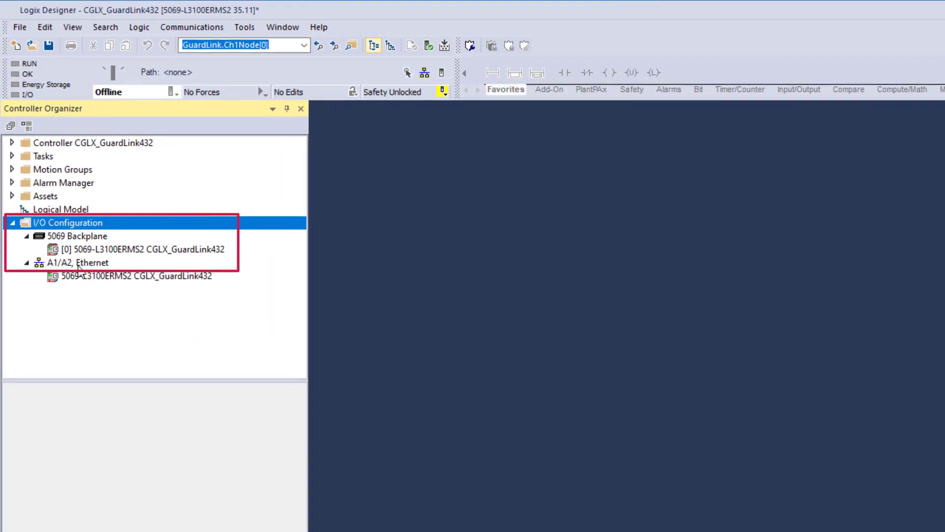
Add a new 432ES-IG3 GuardLink interface module to the A1/A2 Ethernet network.
{"action": "right_click", "coordinate": [77, 266]}
{"action": "left_click", "coordinate": [127, 274]}
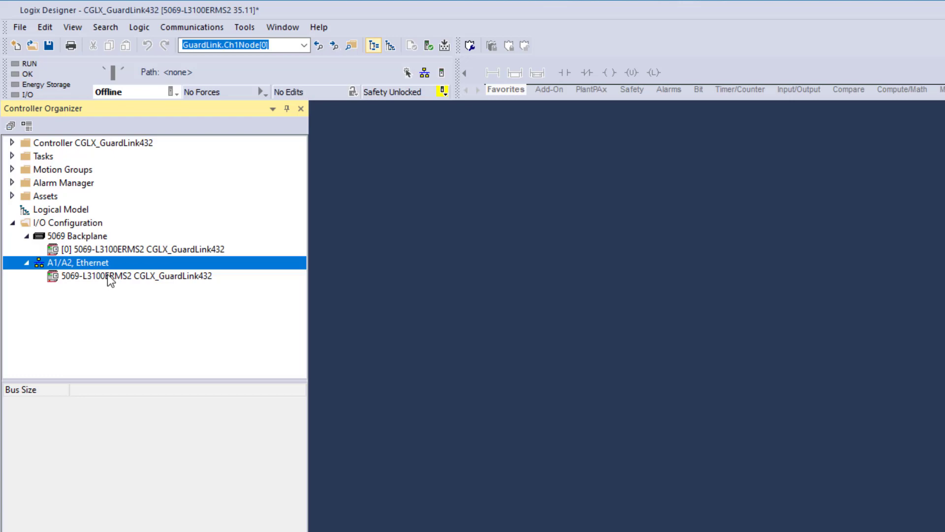
{"action": "type", "text": "g"}
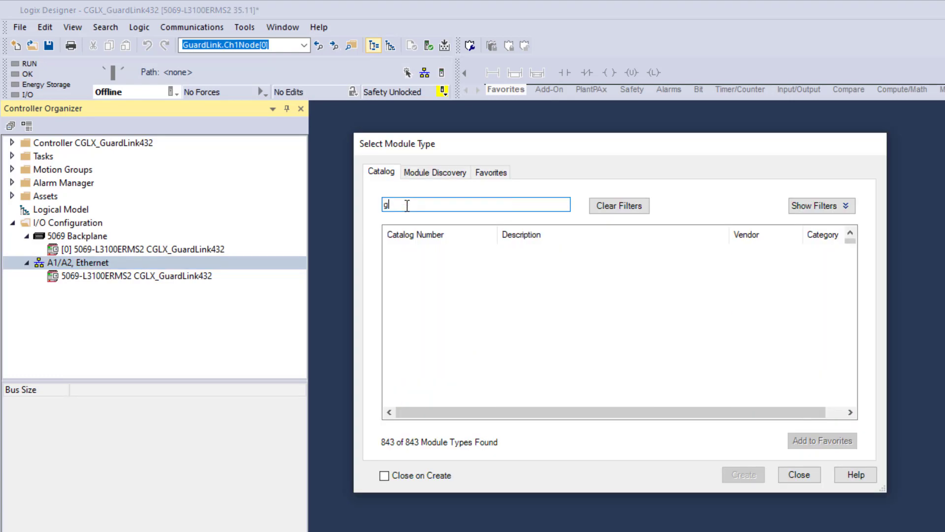
{"action": "type", "text": "uardlink"}
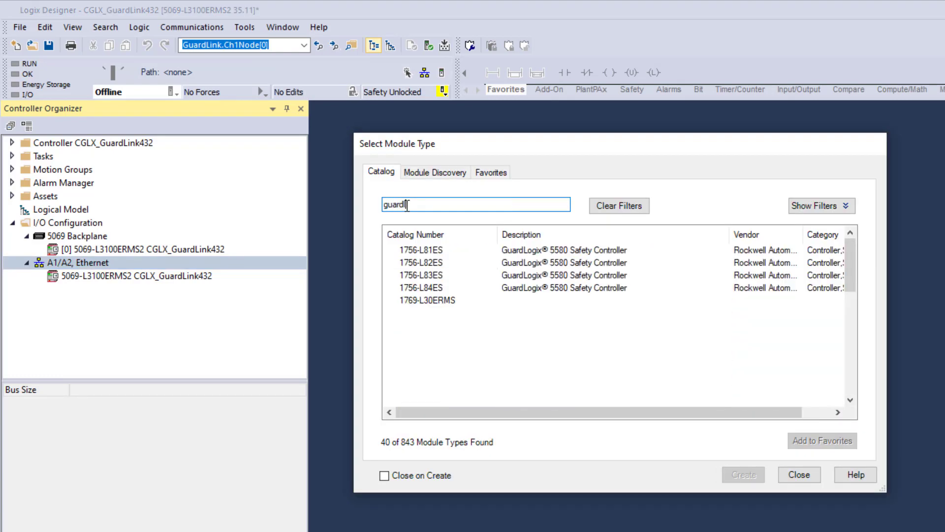
{"action": "left_click", "coordinate": [438, 252]}
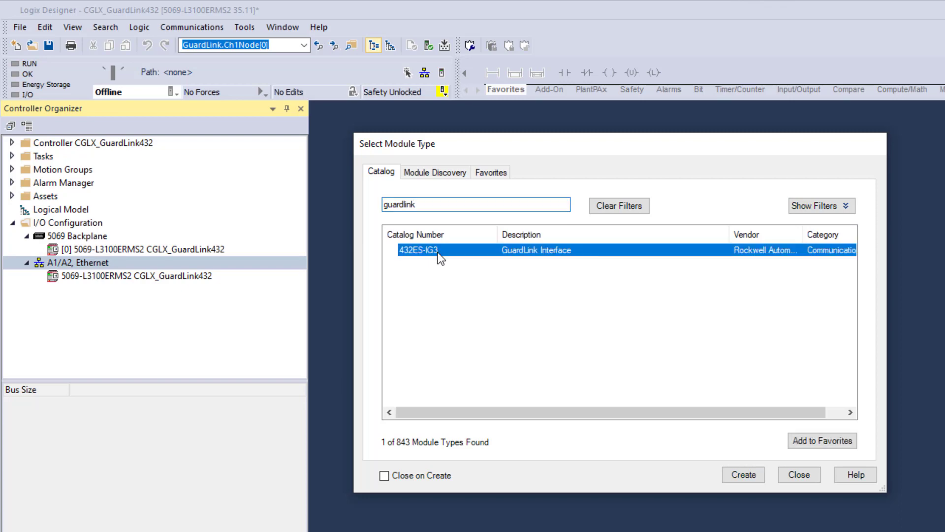
{"action": "left_click", "coordinate": [743, 475]}
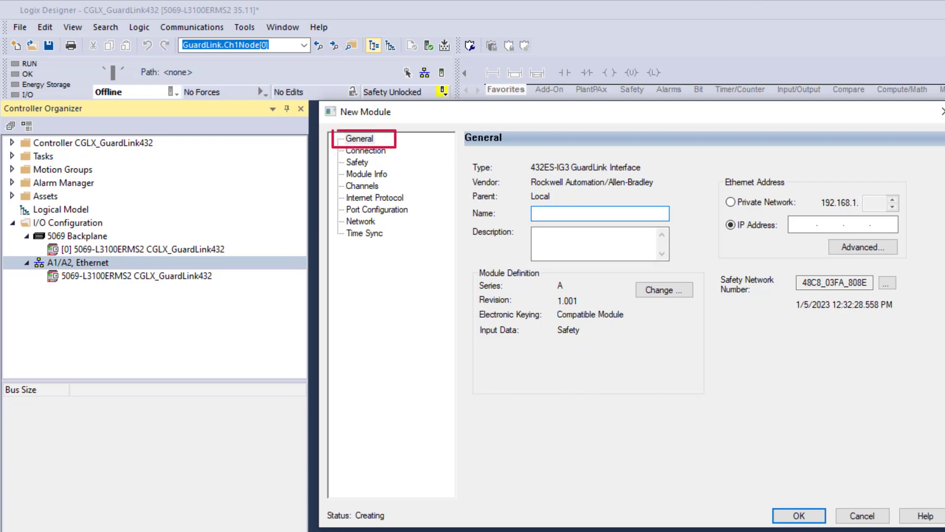
{"action": "type", "text": "GuardLink432"}
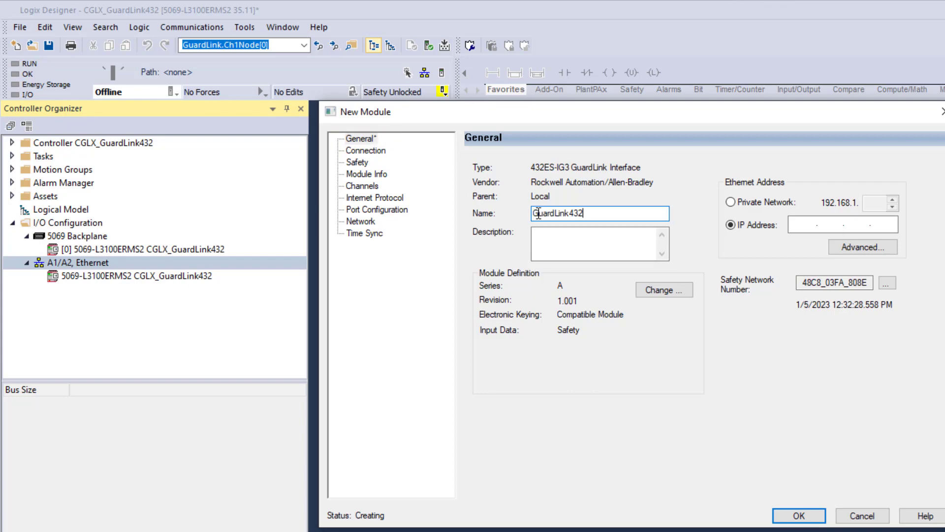
Give the GuardLink interface the private network address 192.168.1.32.
{"action": "left_click", "coordinate": [730, 203]}
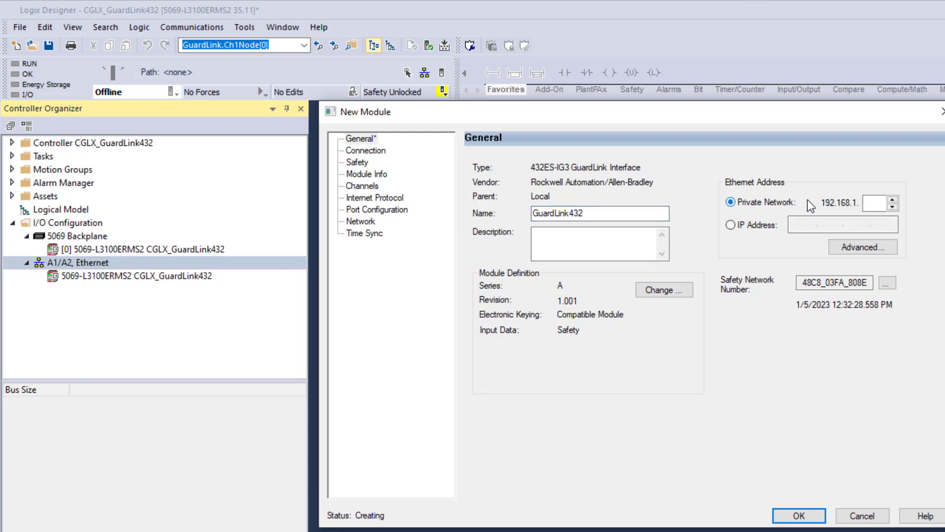
{"action": "left_click", "coordinate": [875, 203]}
{"action": "type", "text": "32"}
{"action": "left_click", "coordinate": [664, 289]}
Set GuardLink channels 0, 1 and 2 to Used.
{"action": "left_click", "coordinate": [366, 186]}
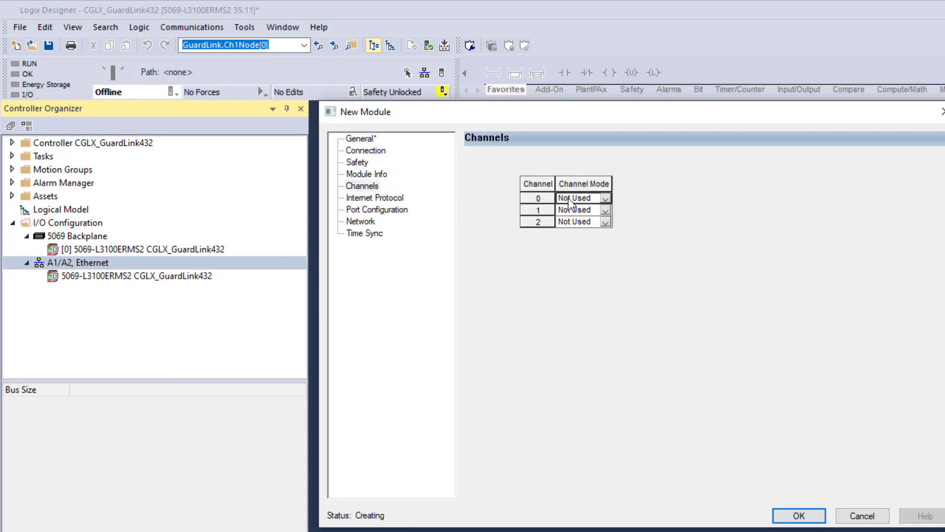
{"action": "left_click", "coordinate": [568, 200]}
{"action": "left_click", "coordinate": [565, 217]}
{"action": "left_click", "coordinate": [574, 210]}
{"action": "left_click", "coordinate": [569, 229]}
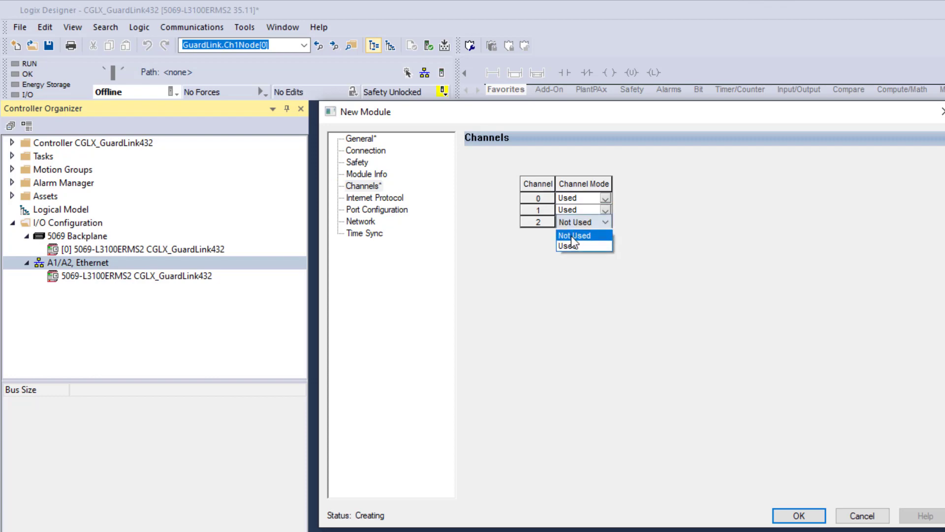
{"action": "left_click", "coordinate": [569, 246]}
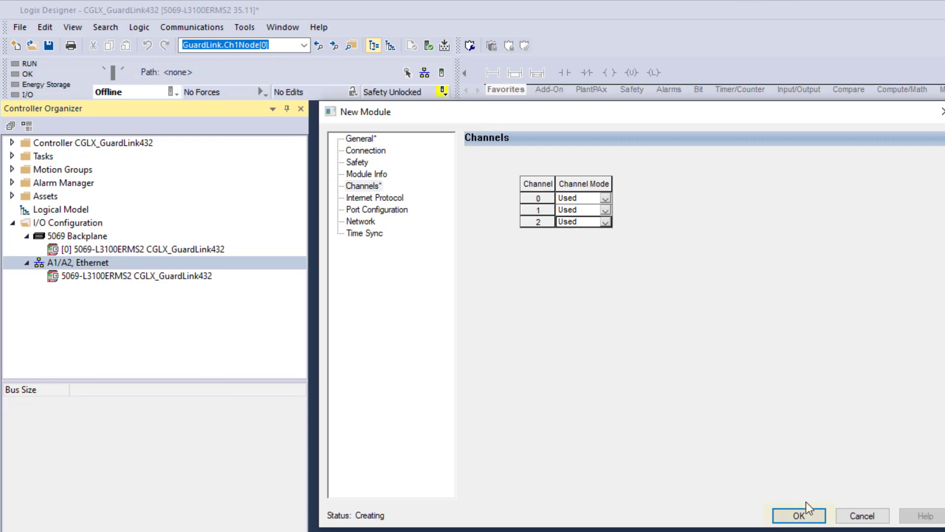
Accept the GuardLink432 module settings with OK and close the Select Module Type catalog.
{"action": "left_click", "coordinate": [799, 515]}
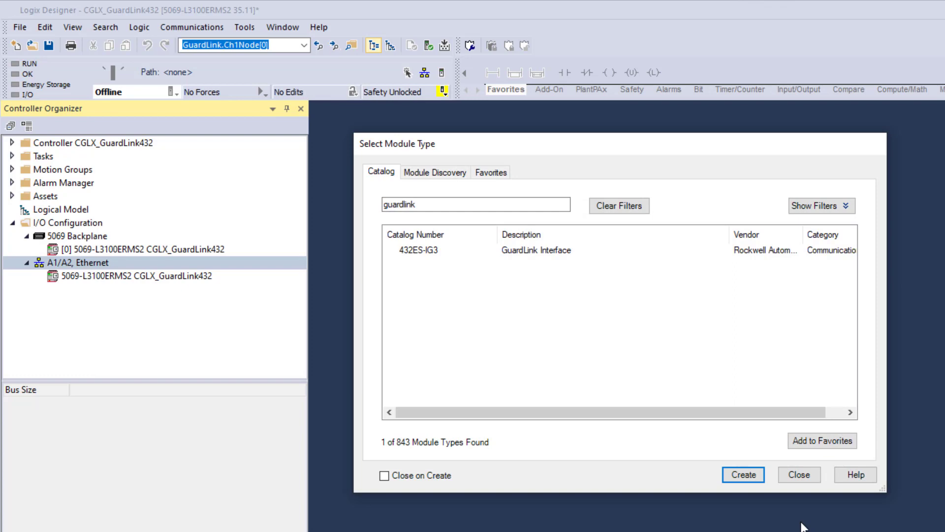
{"action": "left_click", "coordinate": [799, 475]}
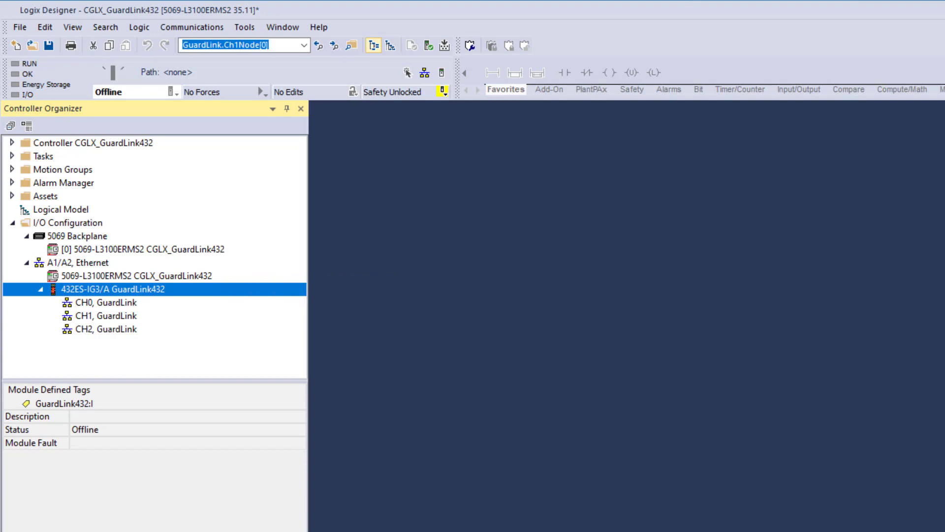
Select GuardLink channel CH0 and bring up its New Module context menu.
{"action": "left_click", "coordinate": [116, 303]}
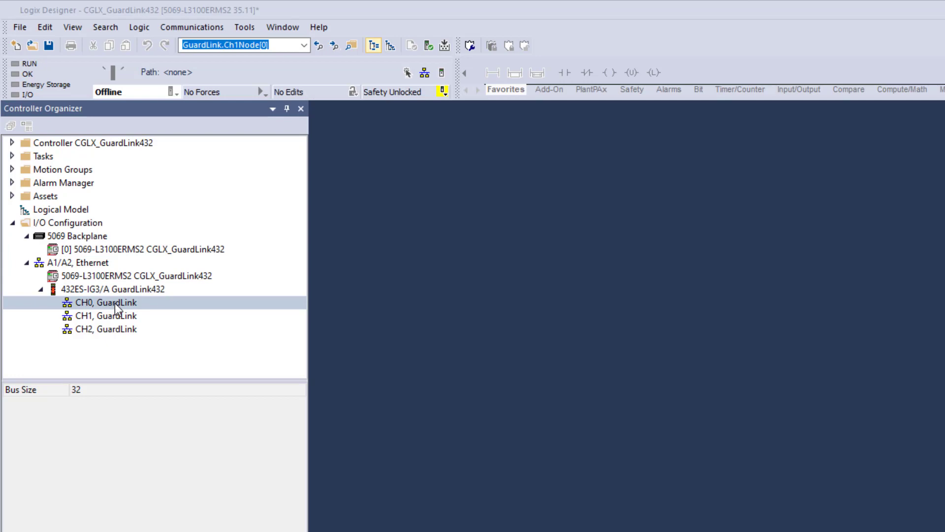
{"action": "right_click", "coordinate": [117, 303]}
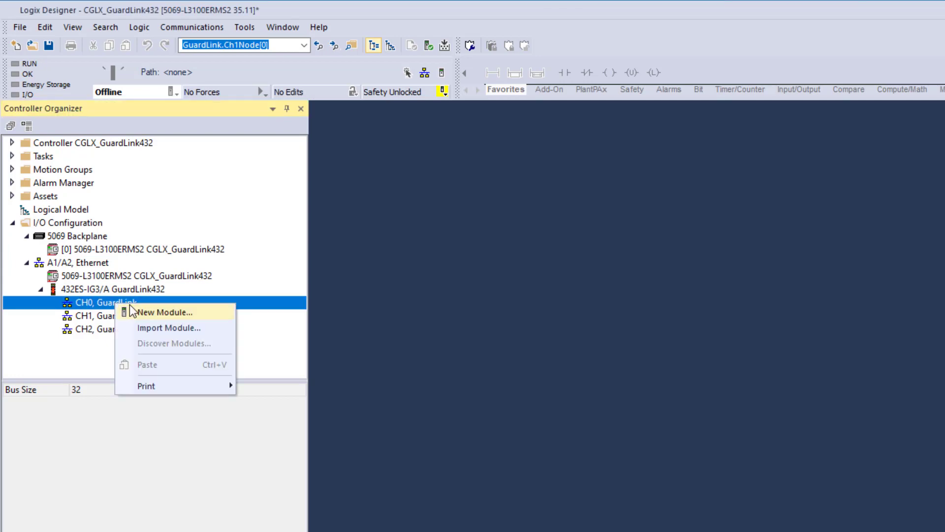